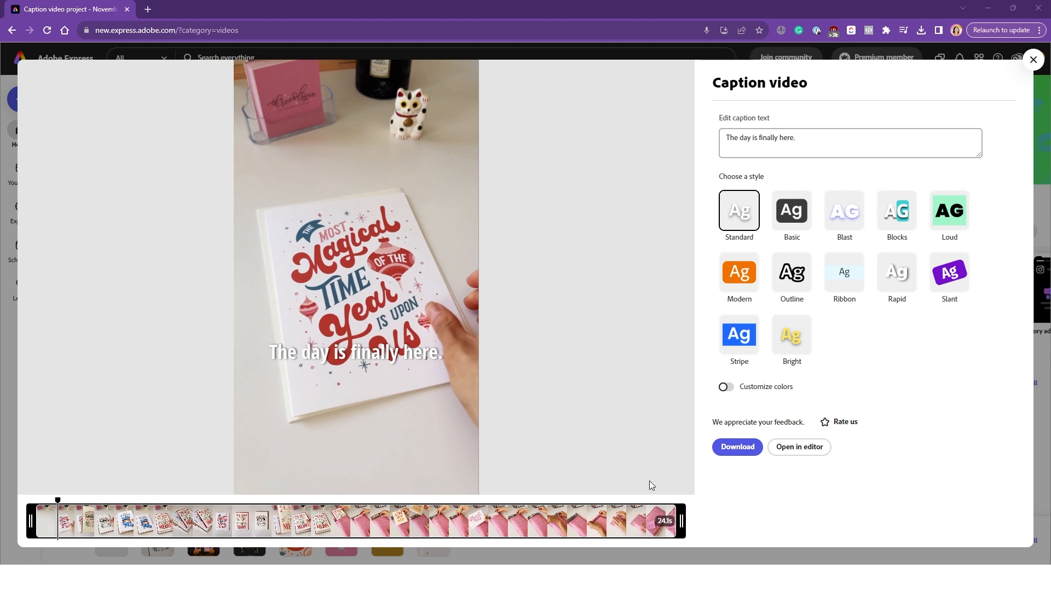
Step: Preview the captioned video, try the Basic, Standard and Blast caption styles, and settle on Blocks
left_click(354, 282)
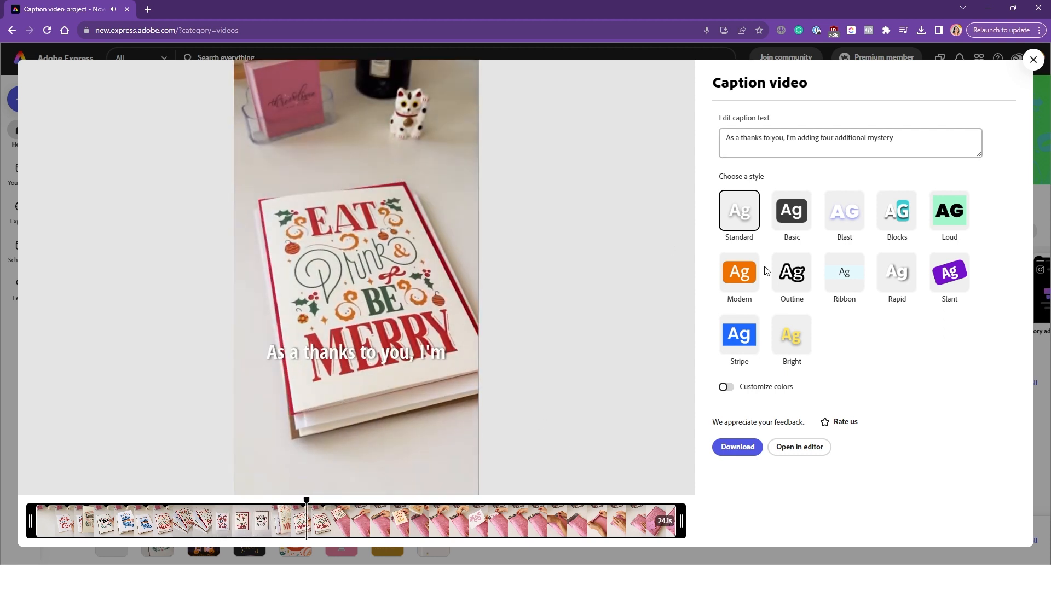
left_click(783, 233)
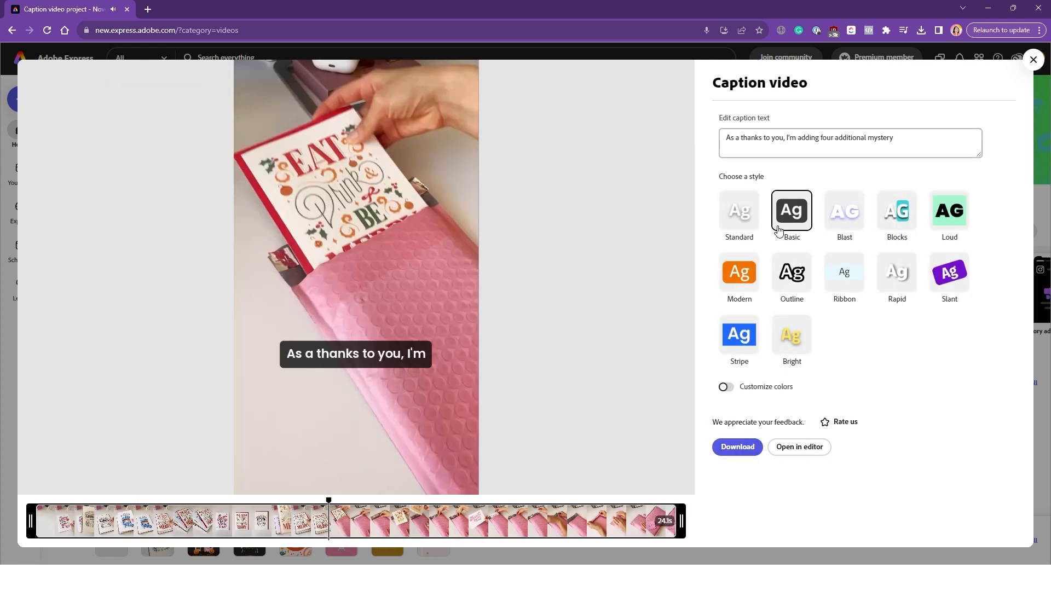
left_click(740, 225)
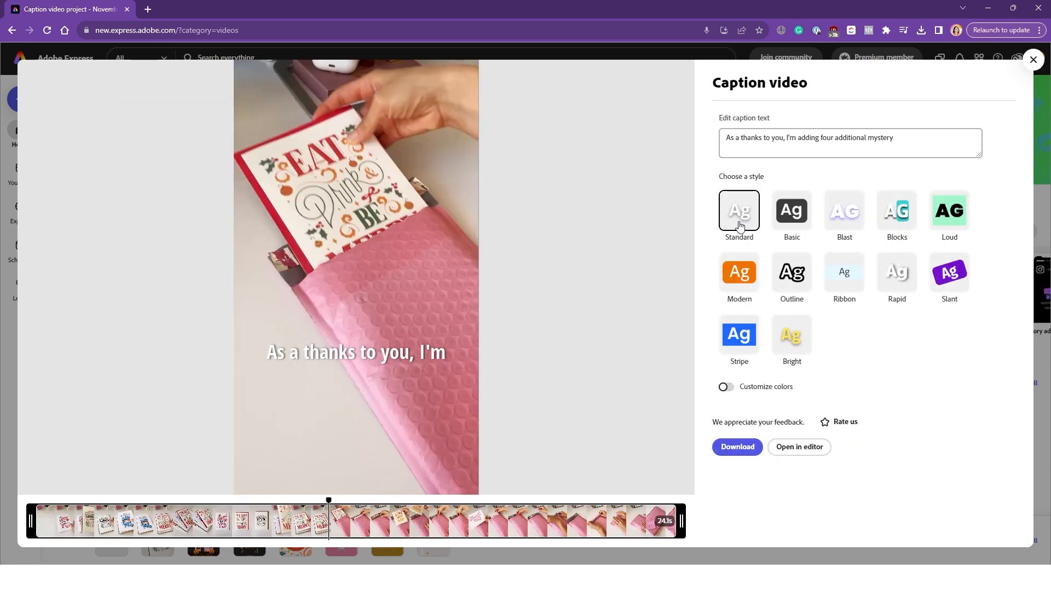
left_click(791, 219)
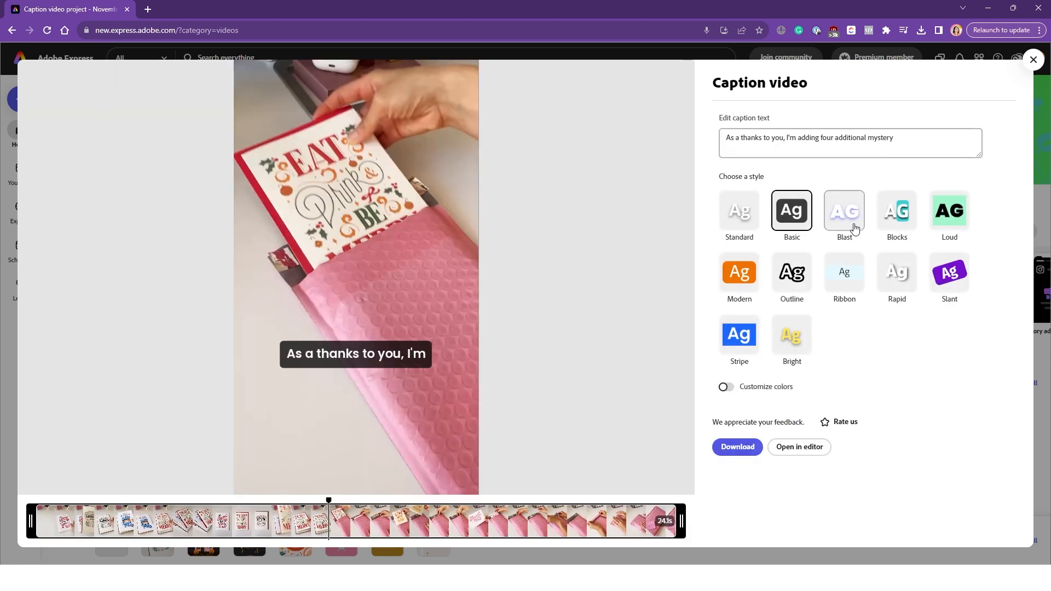
left_click(854, 228)
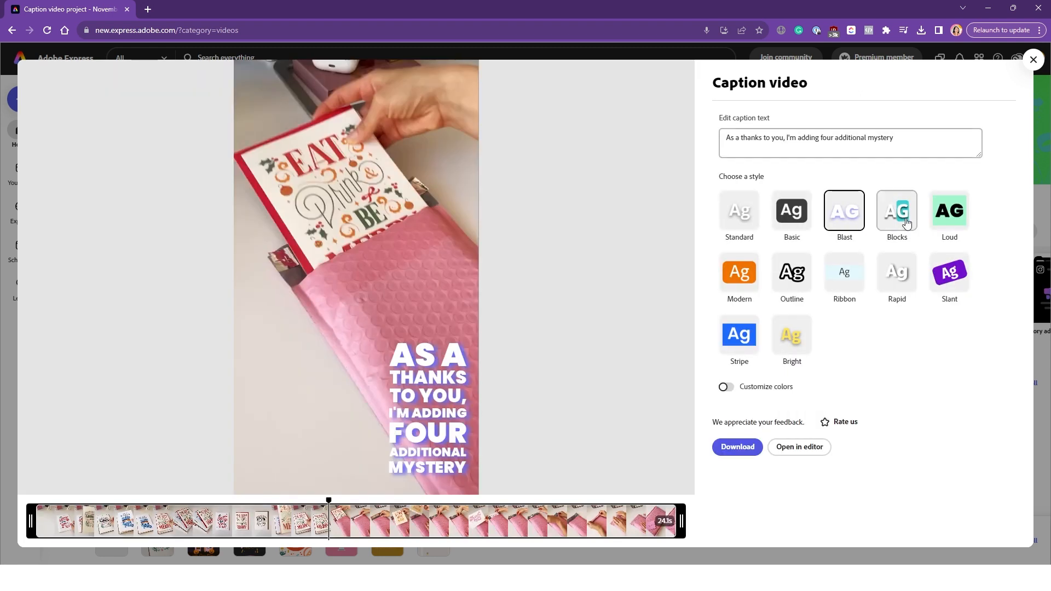
left_click(898, 219)
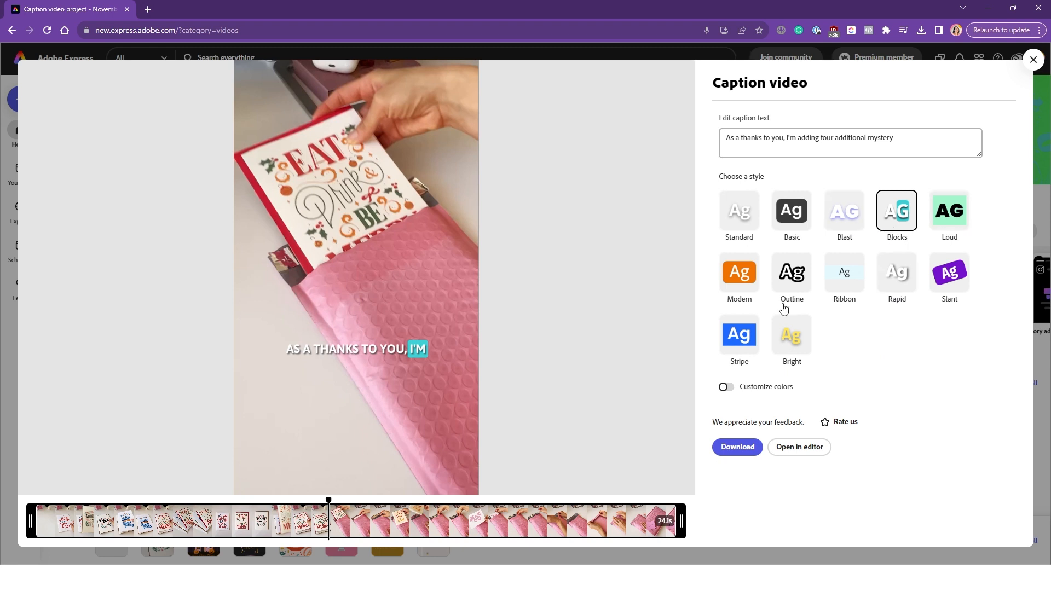
left_click(755, 296)
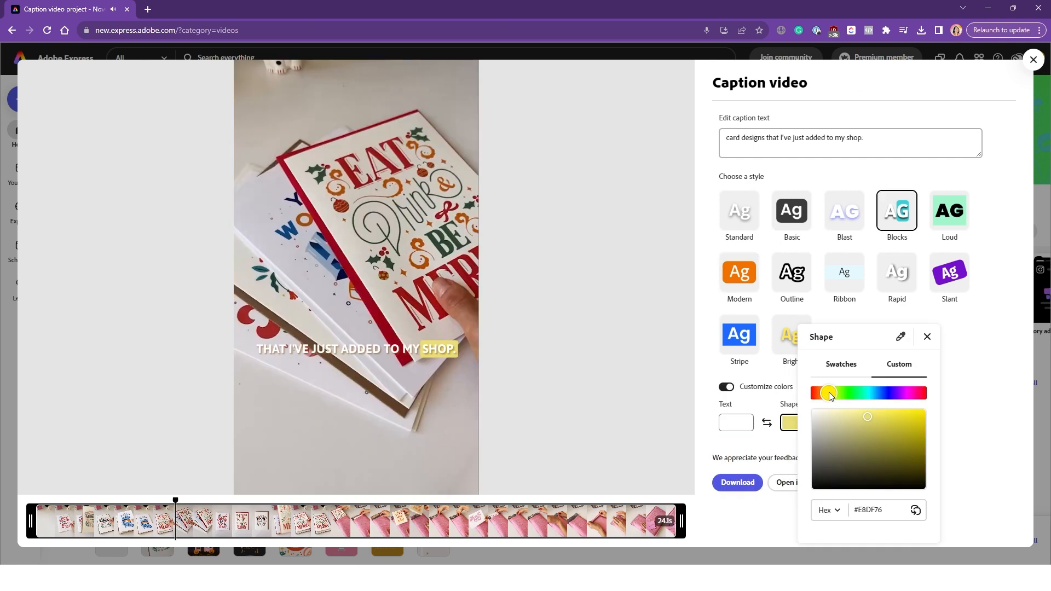
Step: Try yellow-green and orange shades for the caption highlight shape, and settle on a custom red
mouse_move(825, 393)
left_mouse_down()
mouse_move(847, 393)
mouse_move(834, 393)
left_mouse_up()
left_click_drag(896, 444, 873, 436)
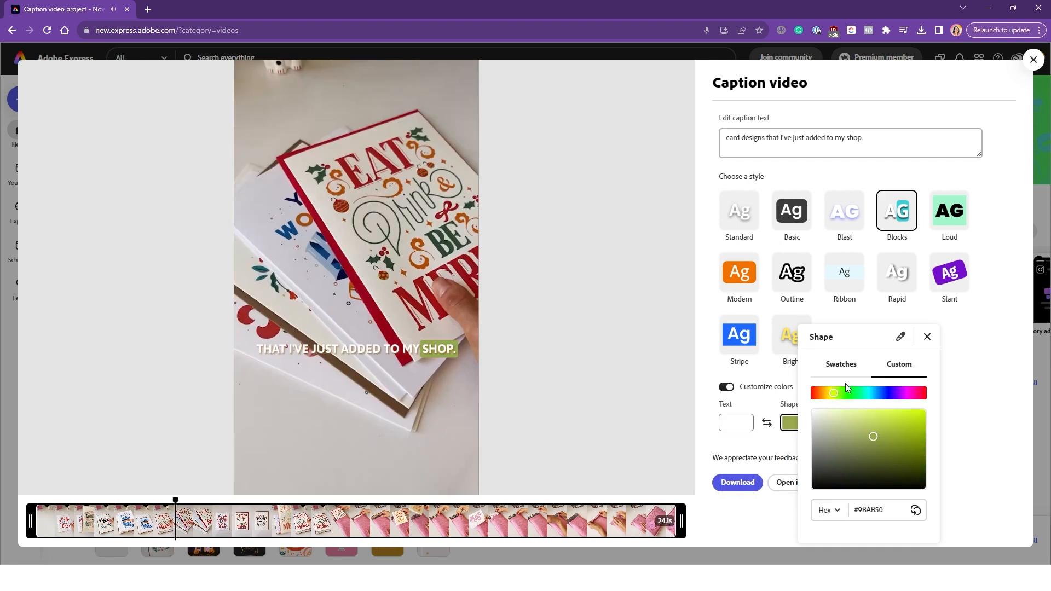
left_click_drag(847, 387, 823, 397)
mouse_move(904, 451)
left_mouse_down()
mouse_move(916, 418)
mouse_move(898, 431)
mouse_move(906, 434)
left_mouse_up()
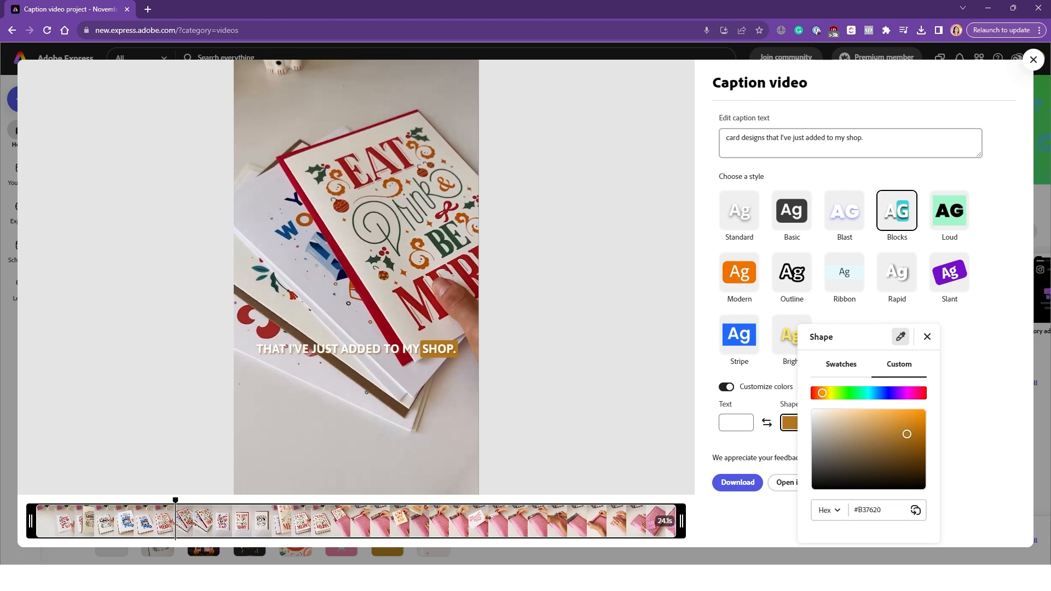
left_click(813, 393)
left_click_drag(910, 442, 906, 429)
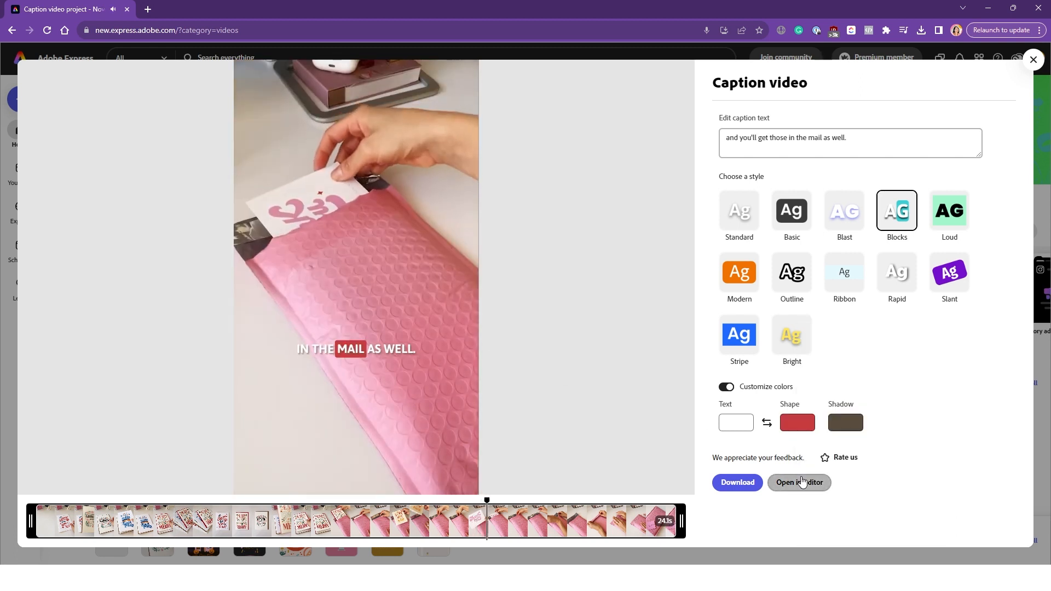
Step: Open the captioned video in the editor and move the caption group slightly lower on the frame
left_click(802, 481)
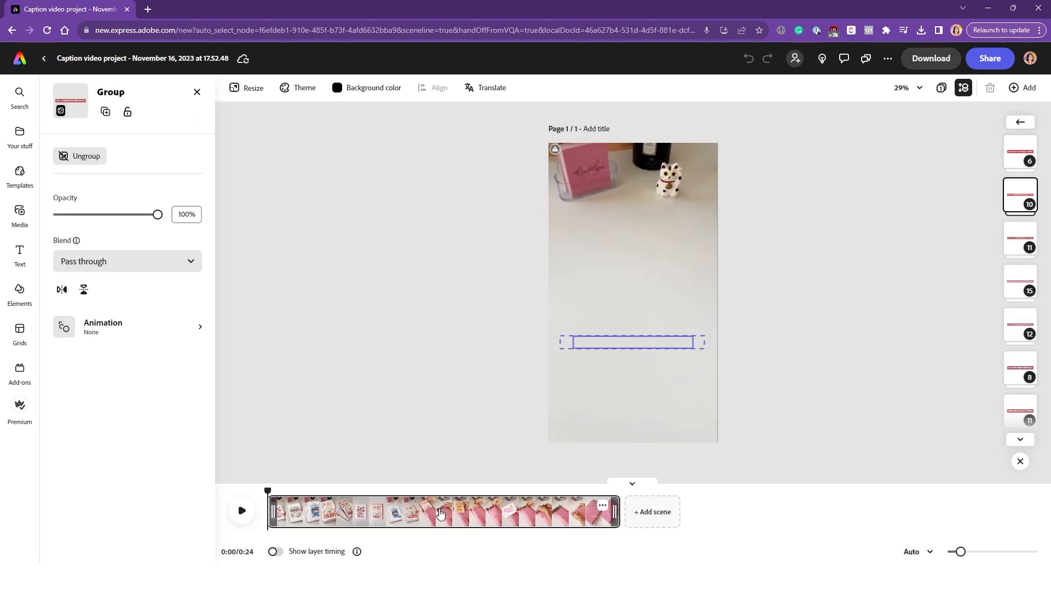
left_click(241, 511)
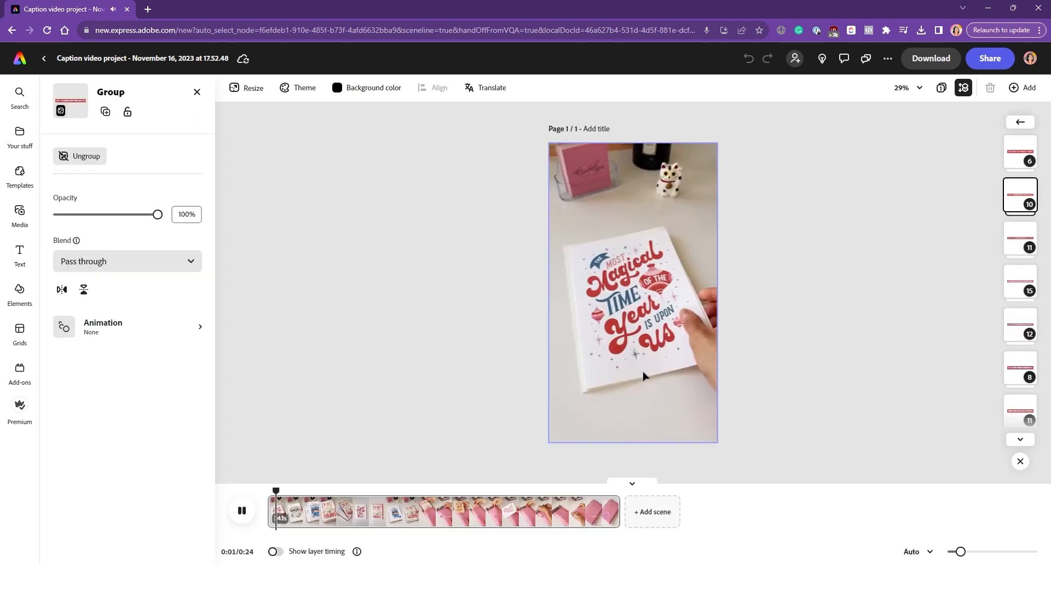
left_click(669, 348)
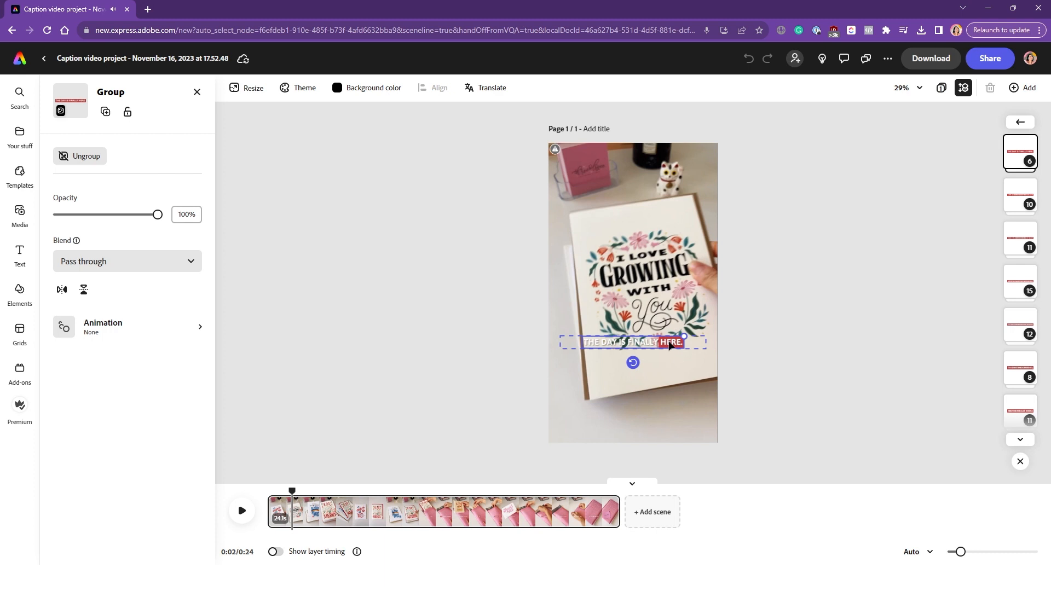
left_click_drag(672, 346, 669, 373)
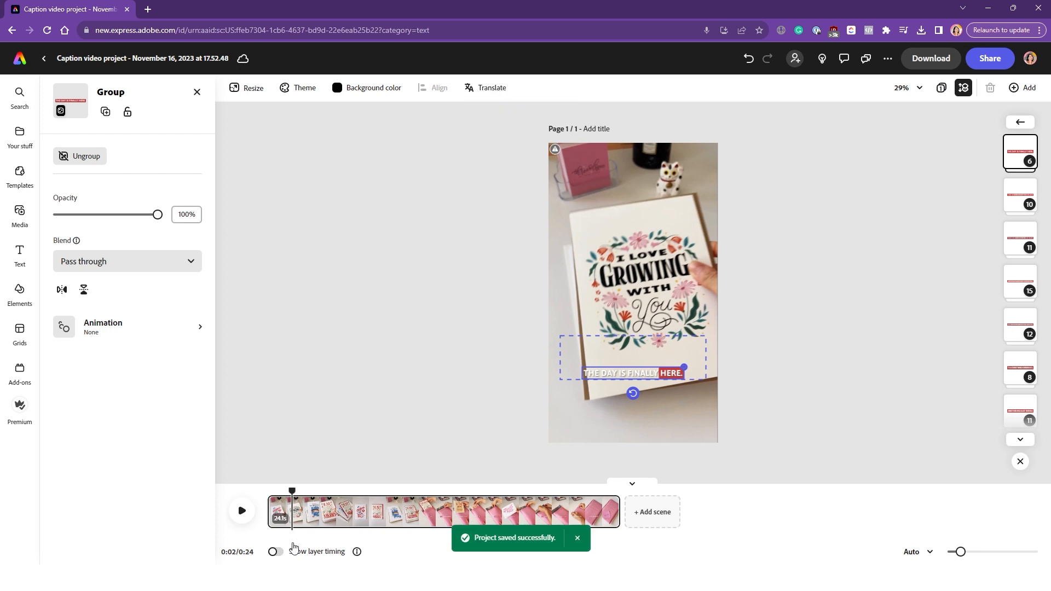
Step: Play part of the video, return the playhead to the start, and turn on layer timing for the scenes
left_click(241, 511)
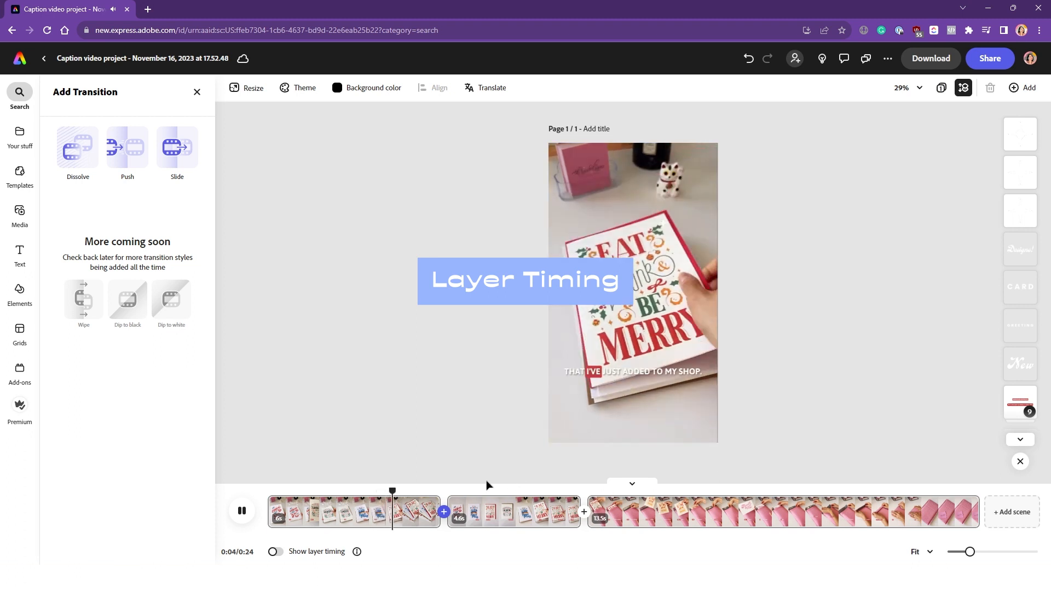
key("space")
left_click_drag(409, 491, 274, 492)
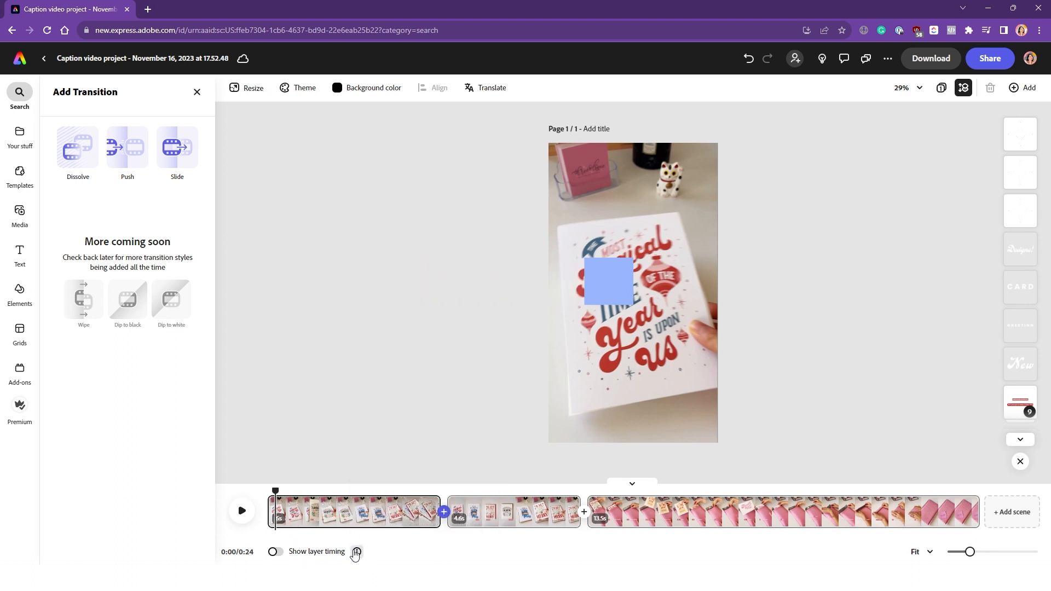
mouse_move(357, 553)
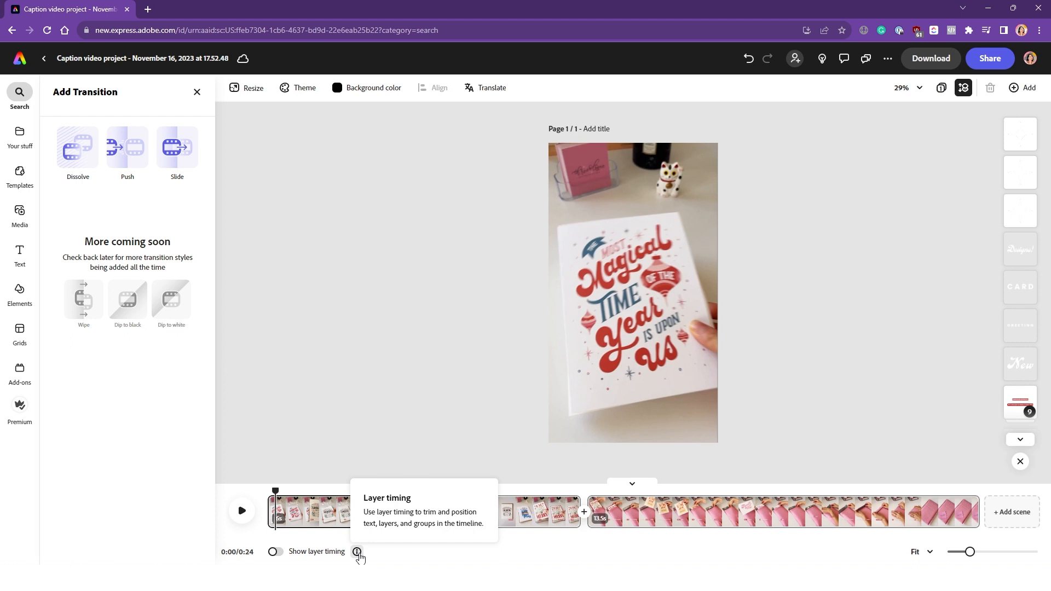
left_click(275, 551)
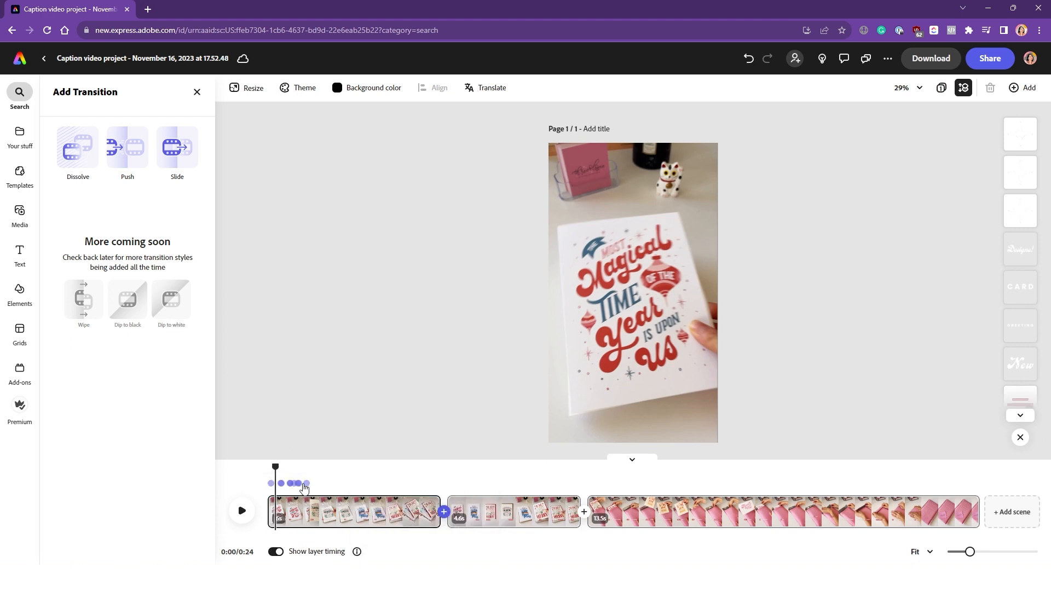
Step: Delay the start of the white sparkle image to about 0:01 and another first-scene layer to about 0:02
mouse_move(300, 487)
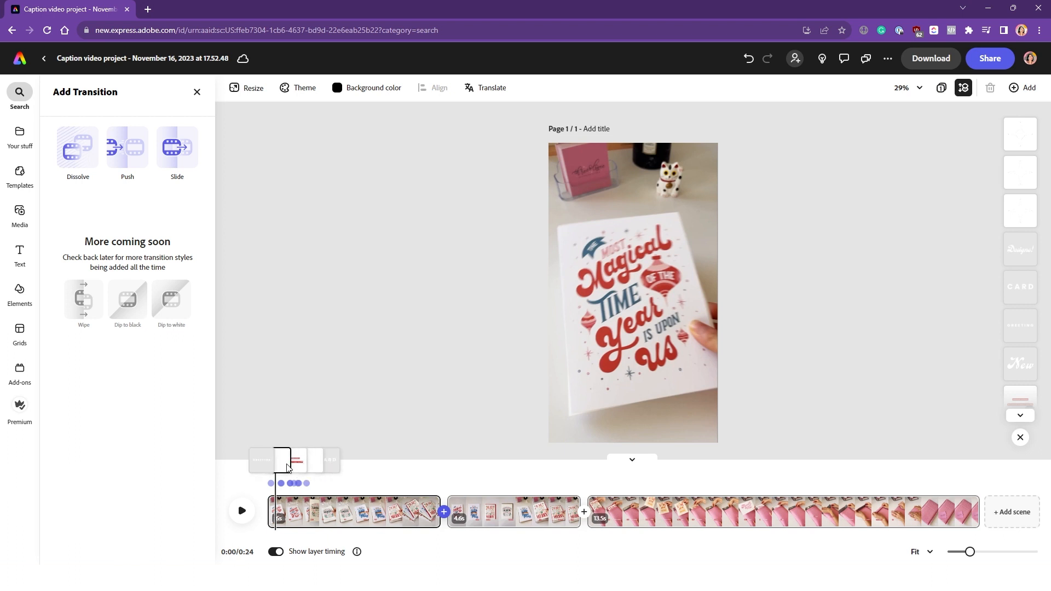
left_click(284, 461)
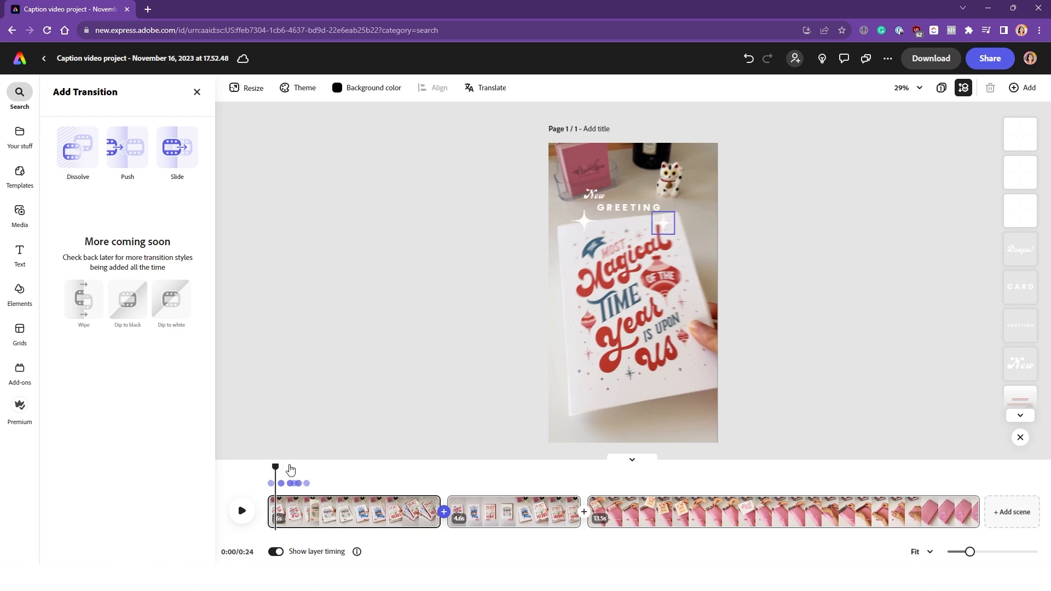
left_click_drag(289, 482, 297, 482)
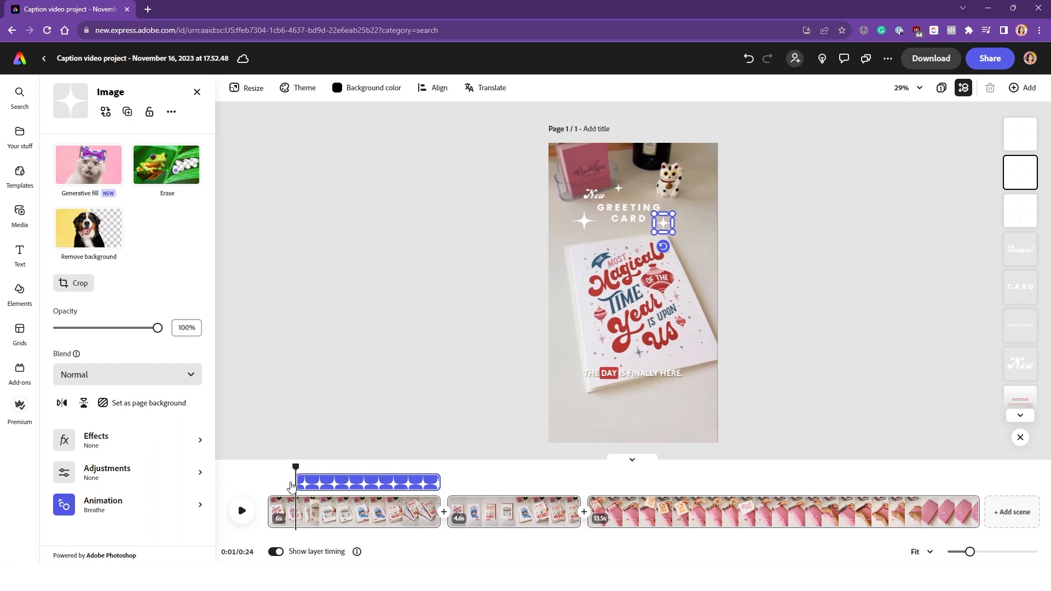
left_click(314, 521)
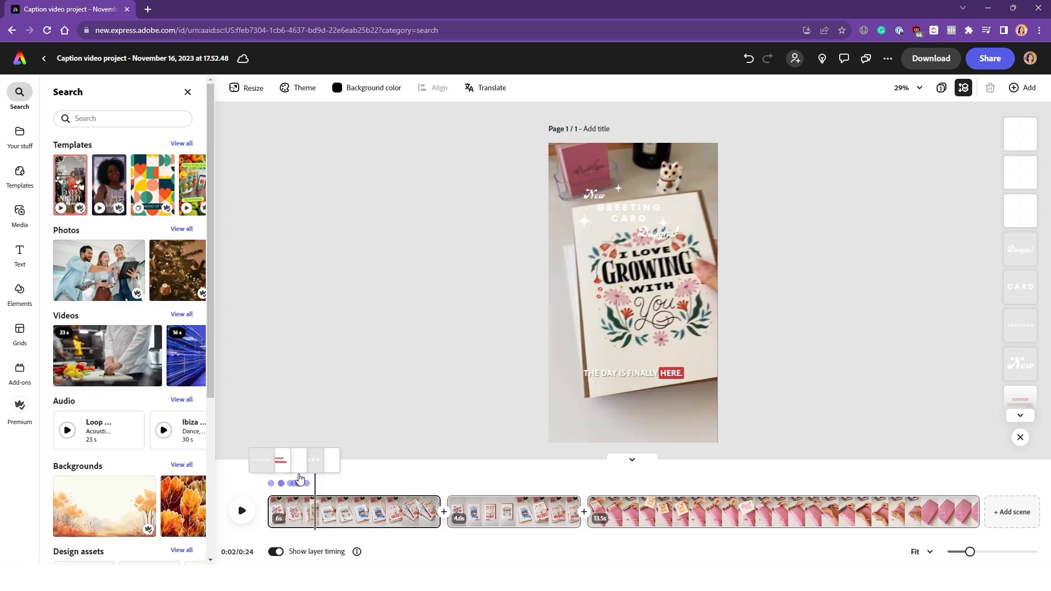
left_click_drag(283, 468, 326, 468)
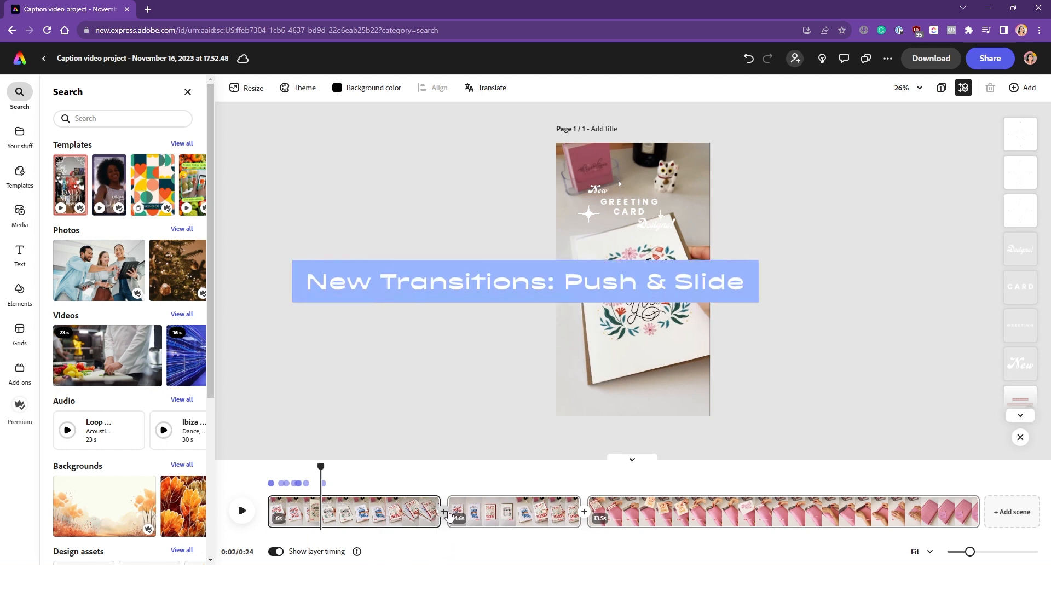
Step: Add a transition between the first and second scenes
left_click(447, 514)
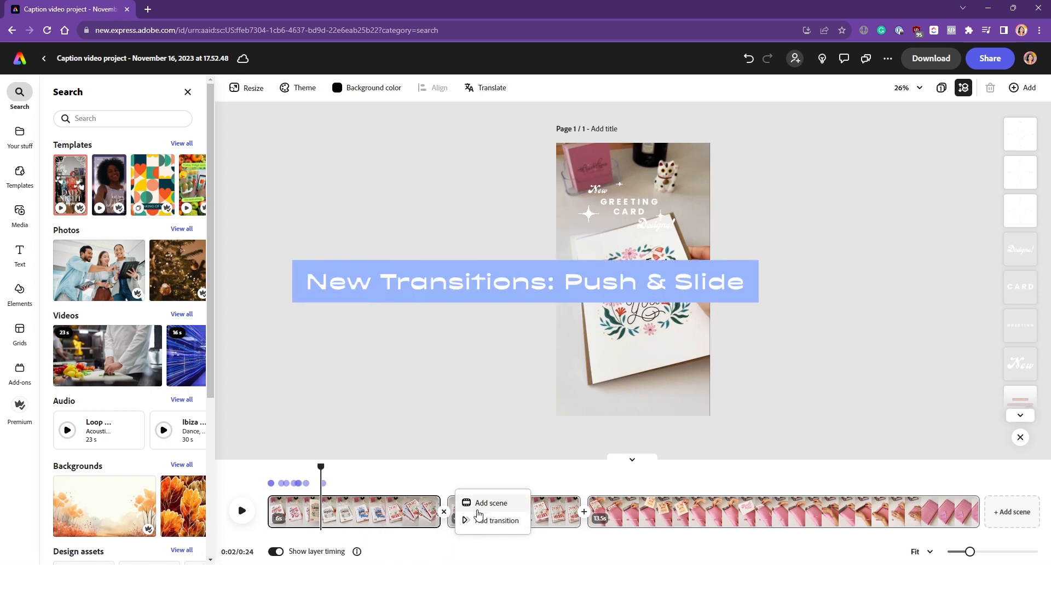
left_click(483, 521)
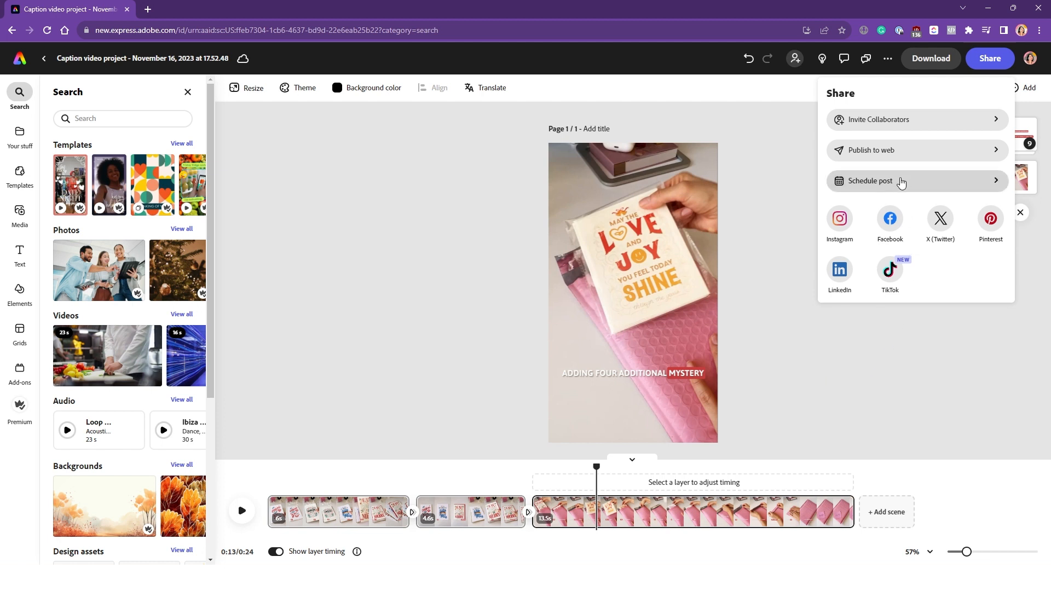
Step: Create a scheduled social media post from the video with TikTok as the only channel
left_click(899, 181)
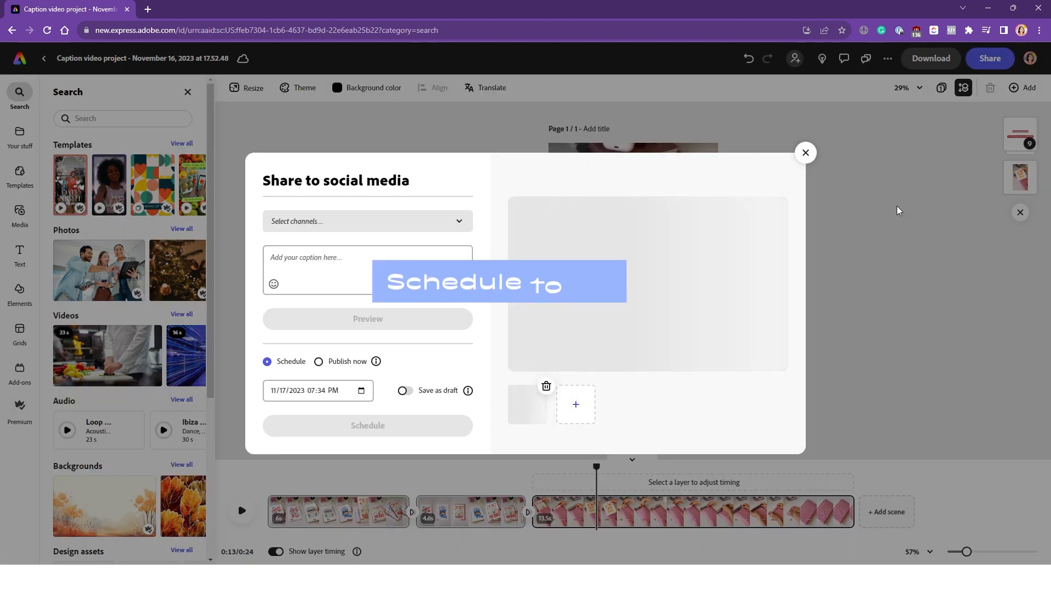
left_click(431, 226)
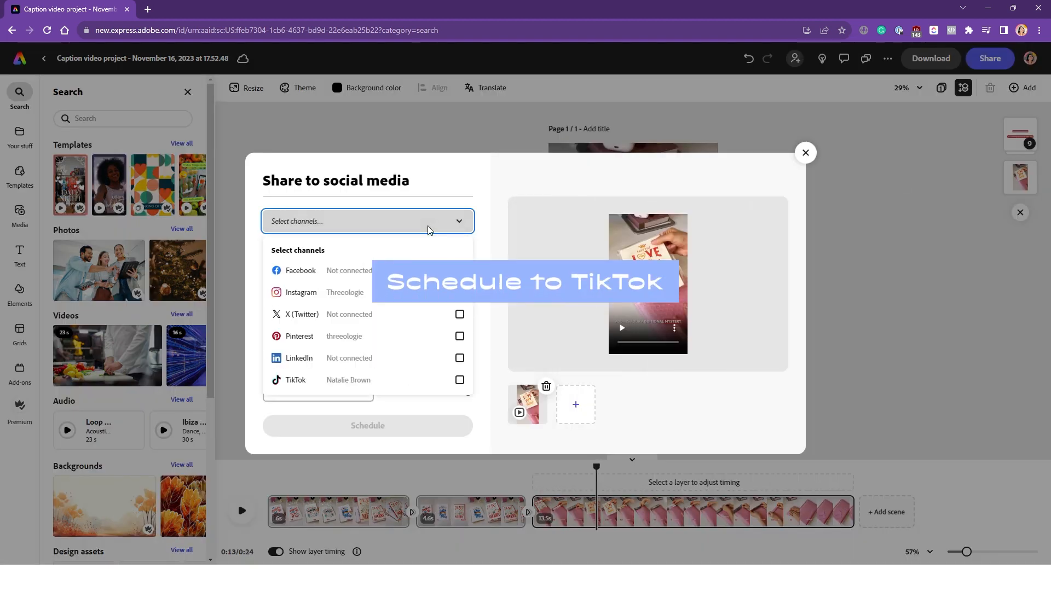
left_click(459, 381)
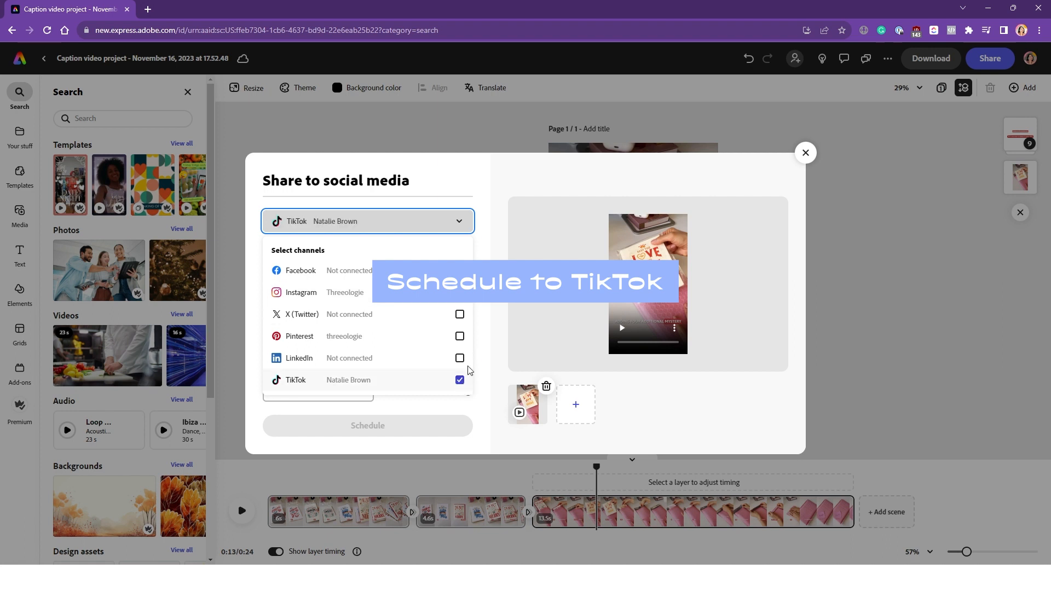
left_click(486, 257)
Step: Caption the post "Check out my new Greeting Cards Designs for winter 2023!" plus an emoji, and set its time to 10:00 PM
left_click(418, 228)
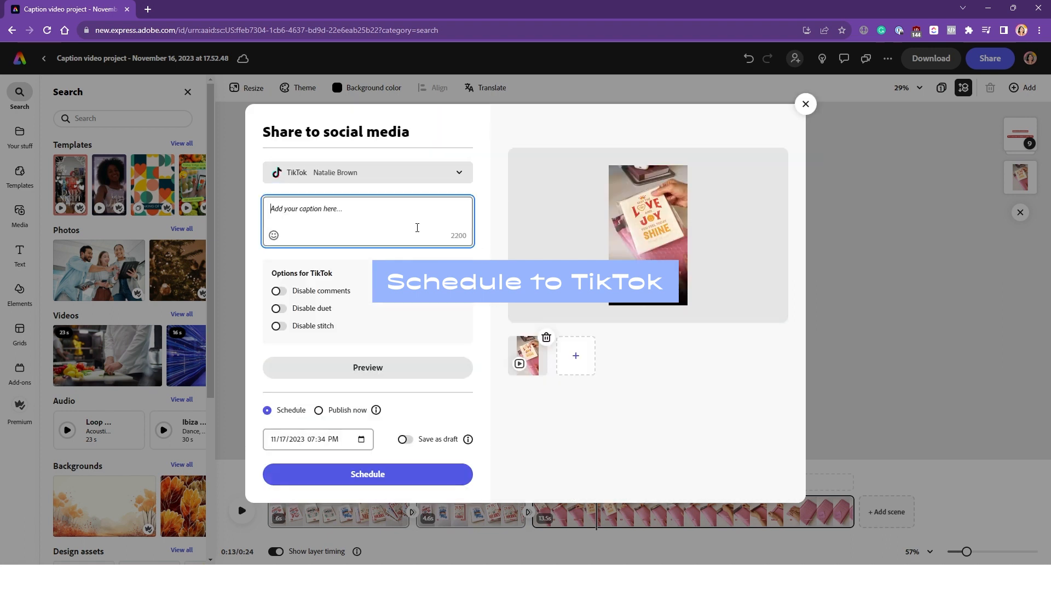
type("Check out my new Greeting Cards Designs for winter 2023!")
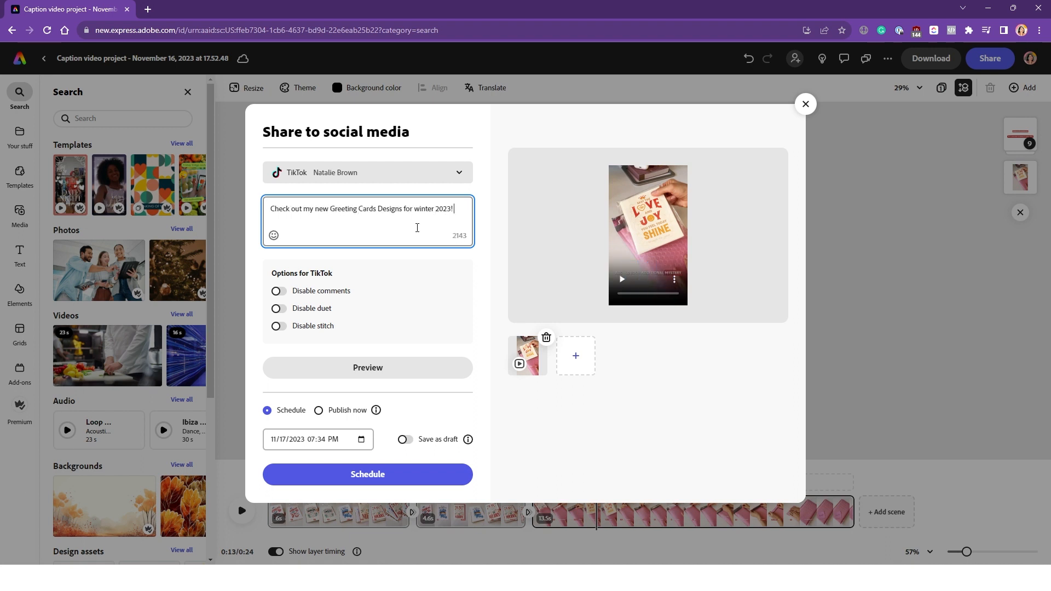
left_click(273, 235)
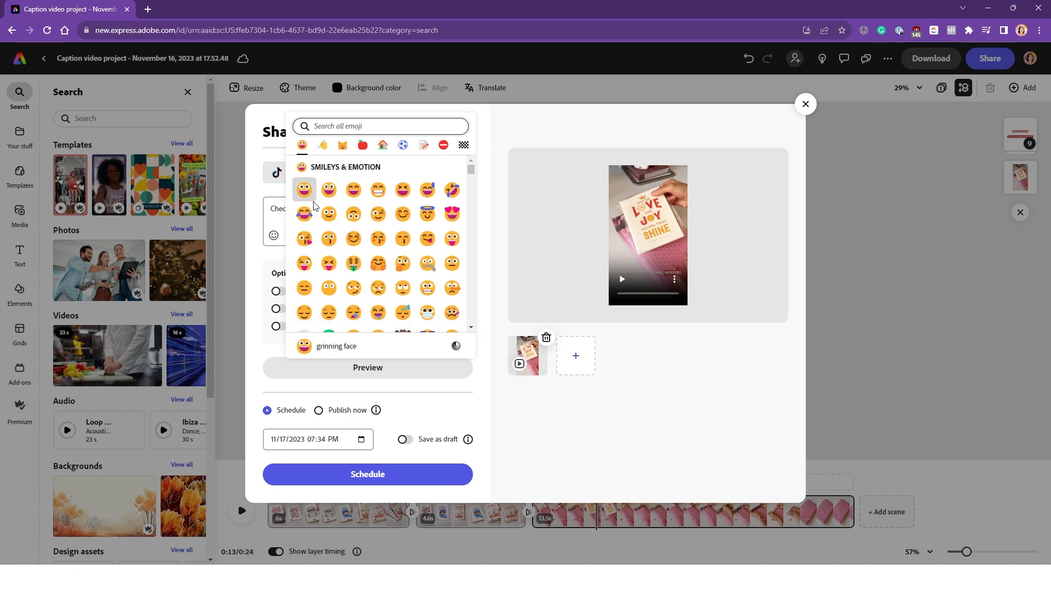
left_click(314, 202)
left_click(329, 439)
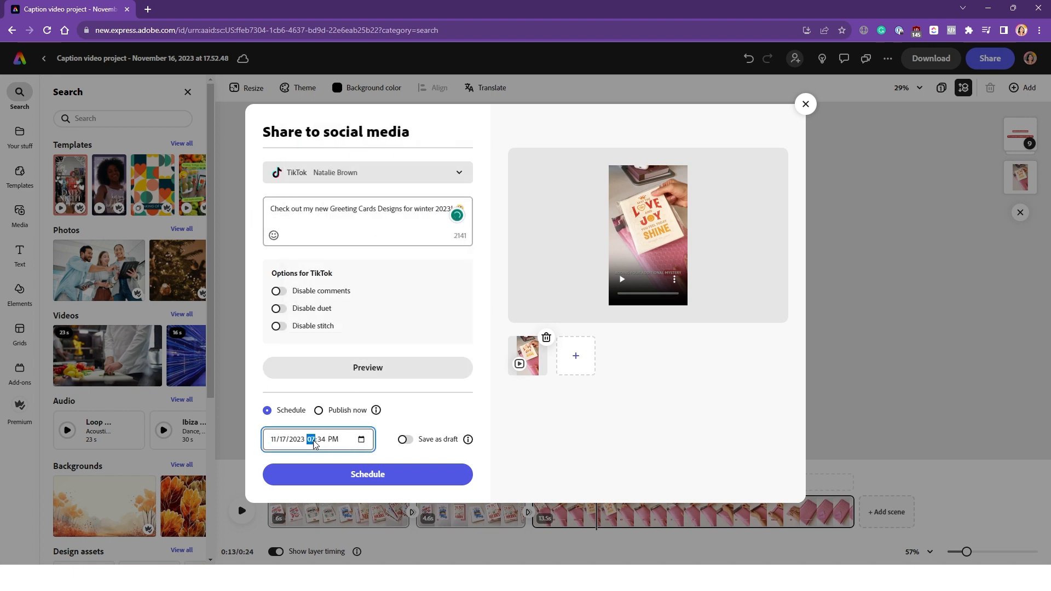
type("10:00")
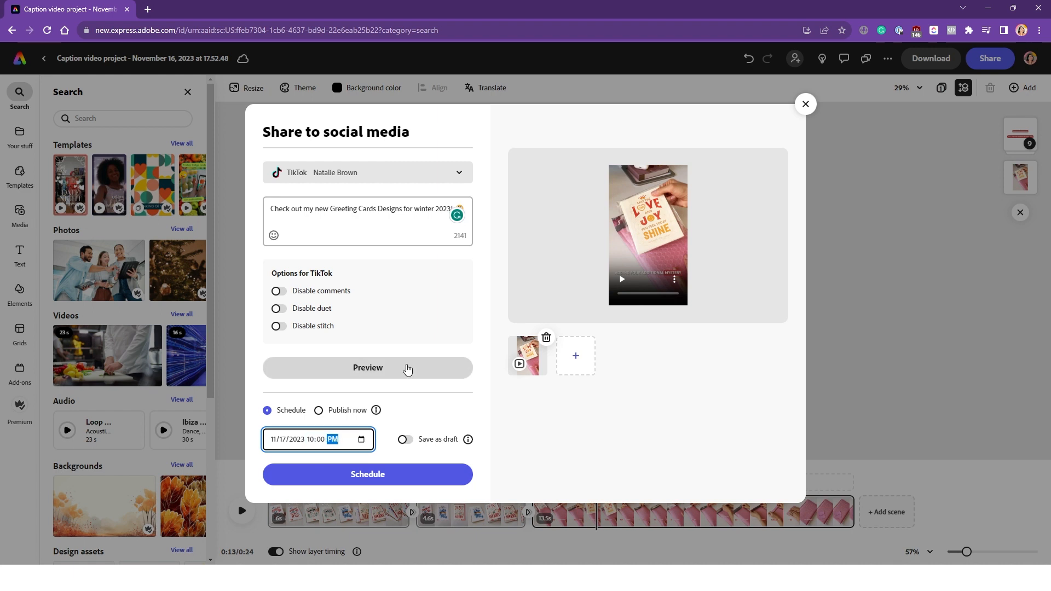
Step: Preview the TikTok post, play its video, and close the preview
left_click(407, 368)
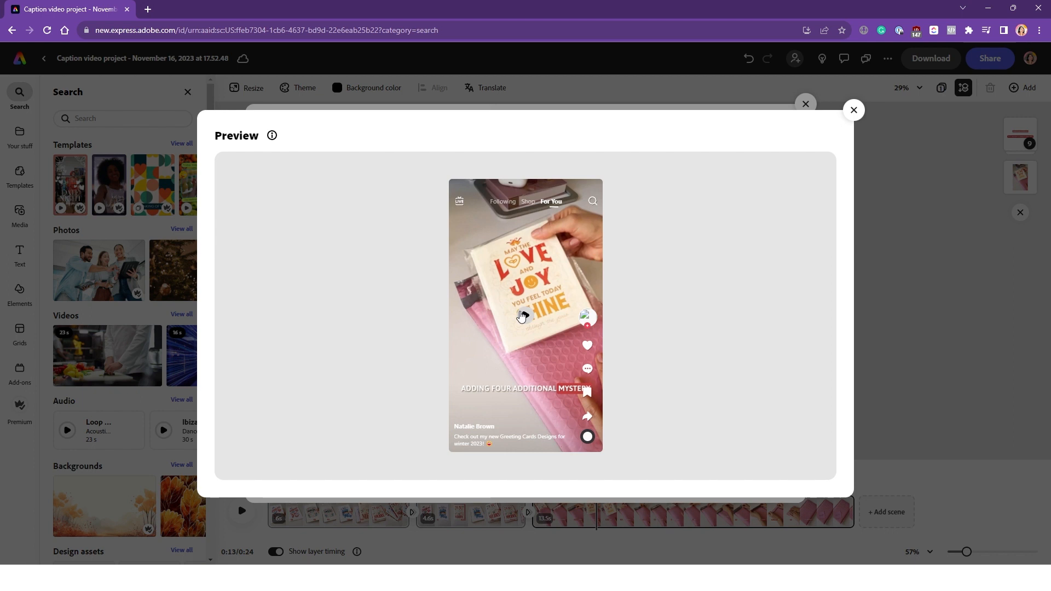
left_click(521, 321)
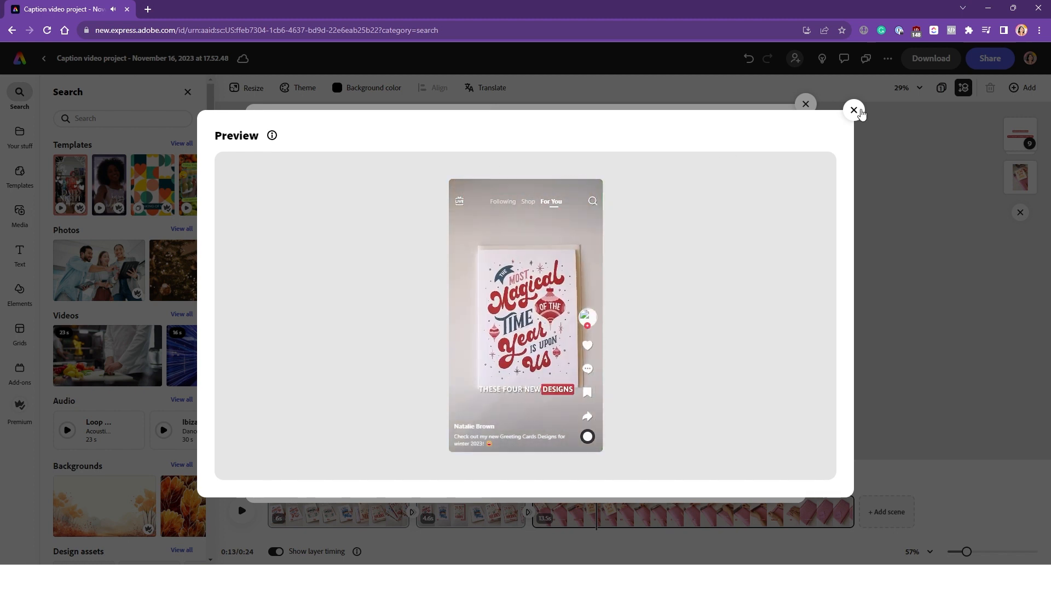
left_click(854, 110)
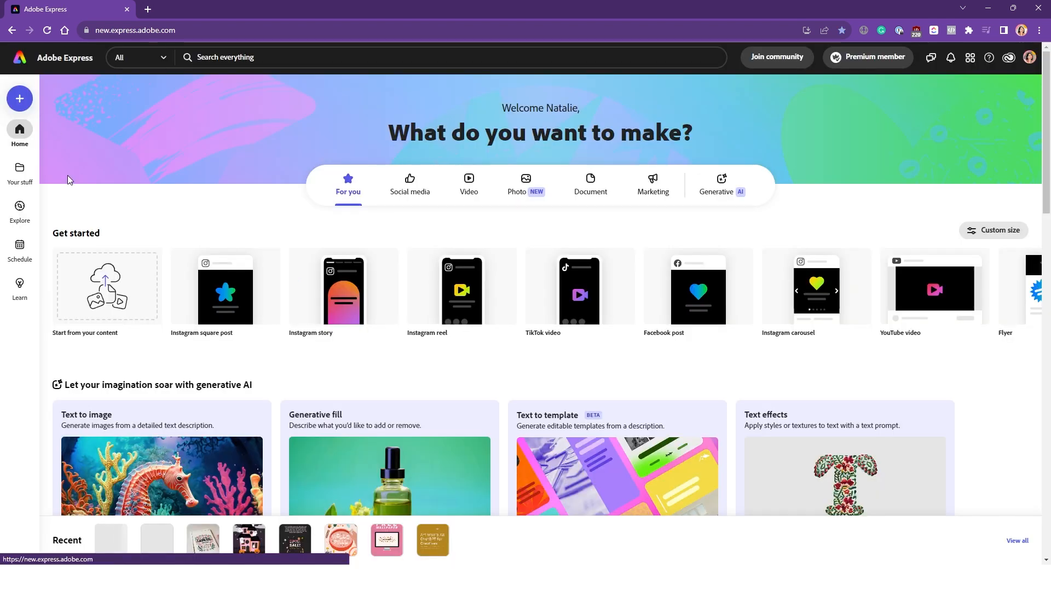
Step: Open the content schedule, examine the TikTok post planned for November 17, and return to the home page
left_click(20, 249)
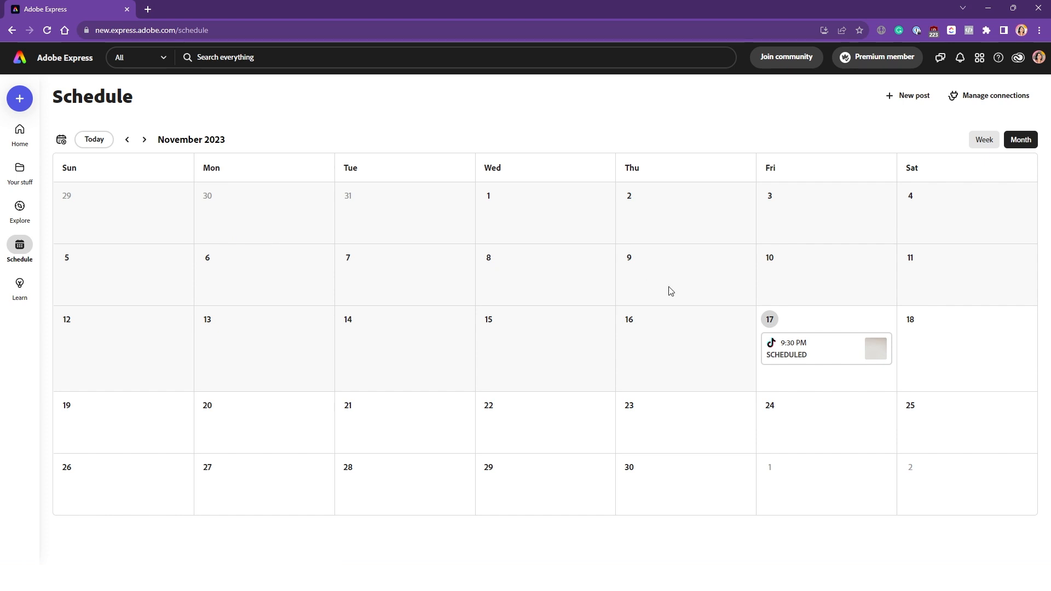
mouse_move(813, 356)
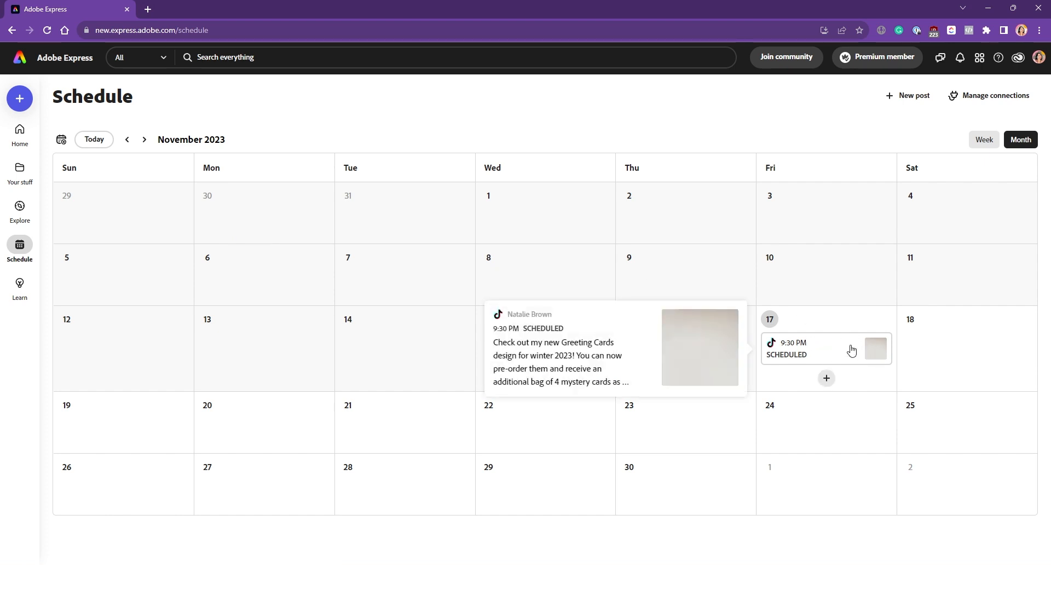
mouse_move(876, 350)
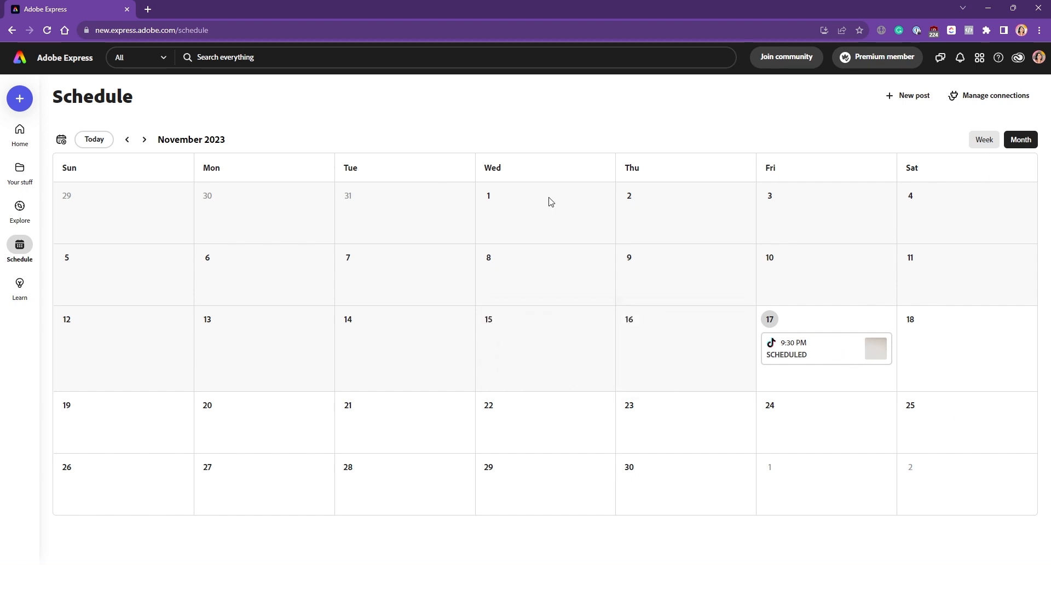
left_click(10, 60)
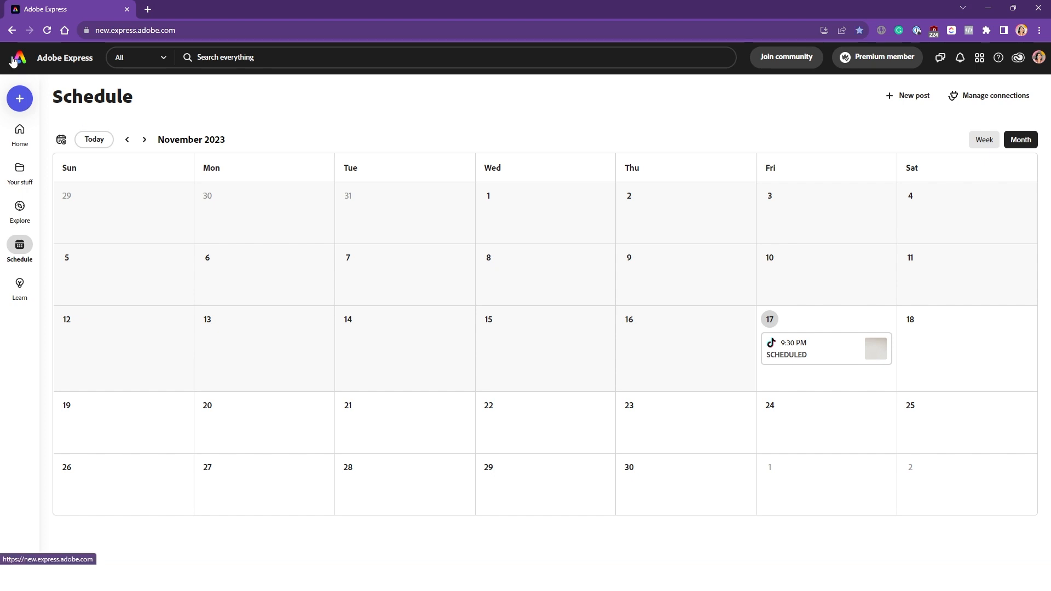